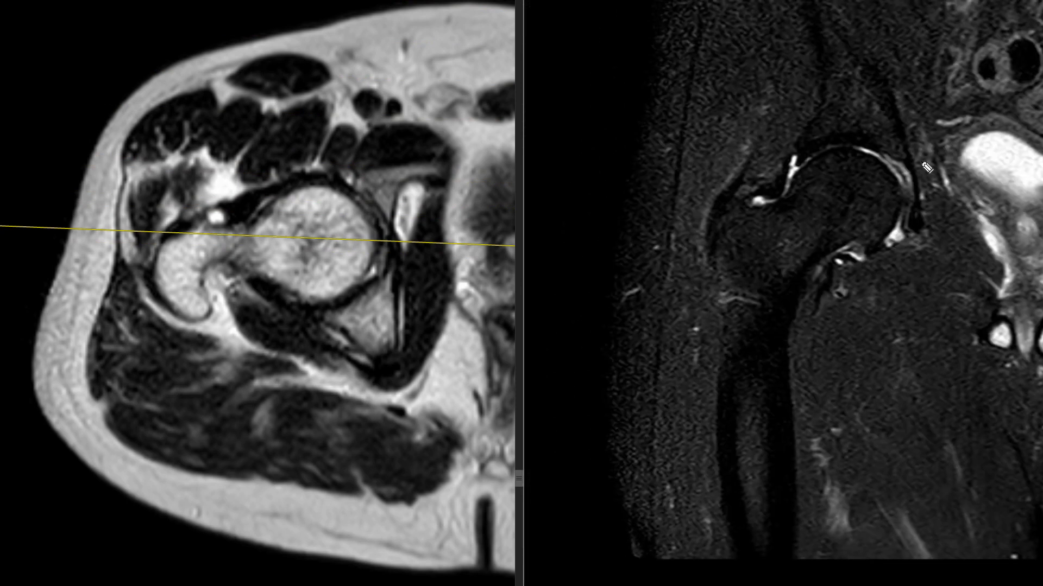
Sketch four yellow horizontal level lines across the coronal hip, then erase them
drag(661, 200, 971, 202)
drag(641, 243, 936, 241)
drag(641, 298, 980, 304)
drag(629, 359, 1017, 355)
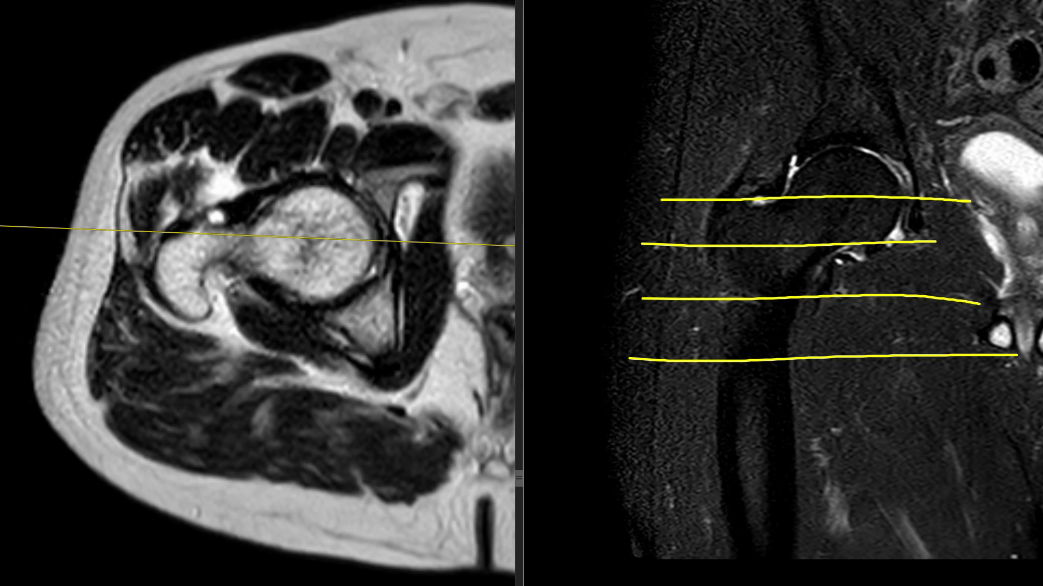
key(e)
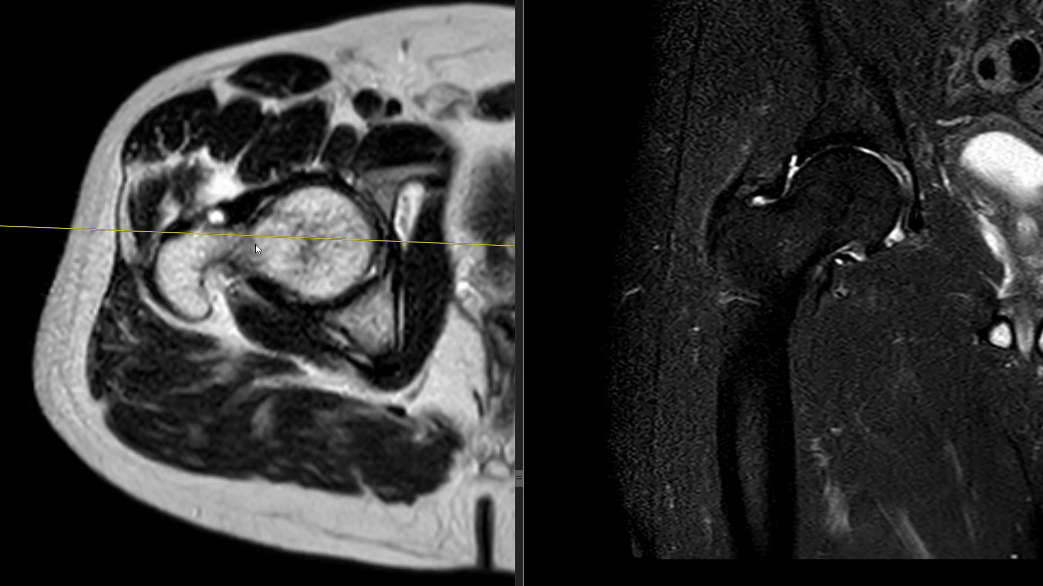
Scroll back and forth through the axial hip series slices
scroll(255, 244, down, 5)
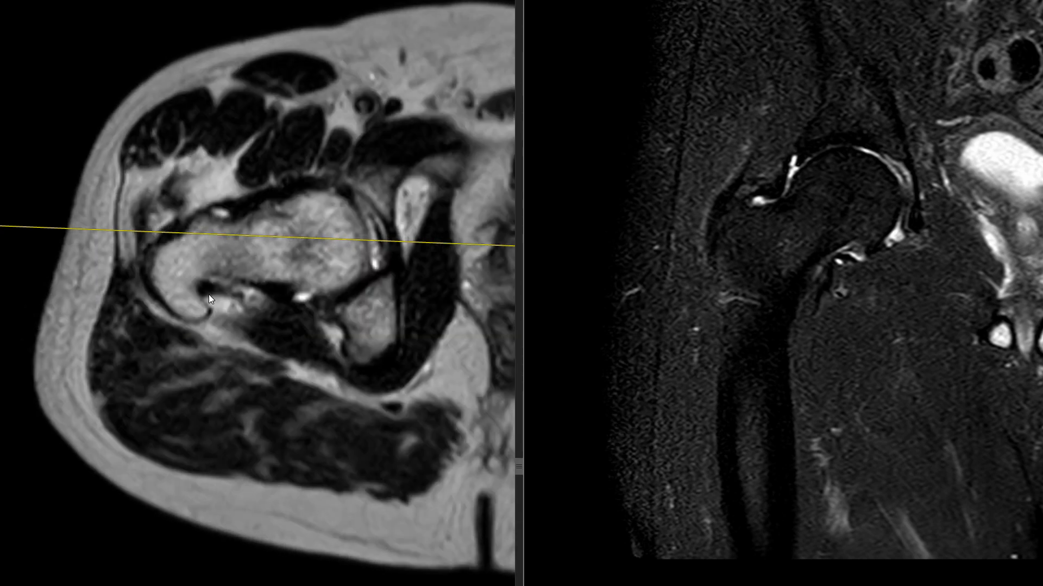
scroll(210, 296, down, 2)
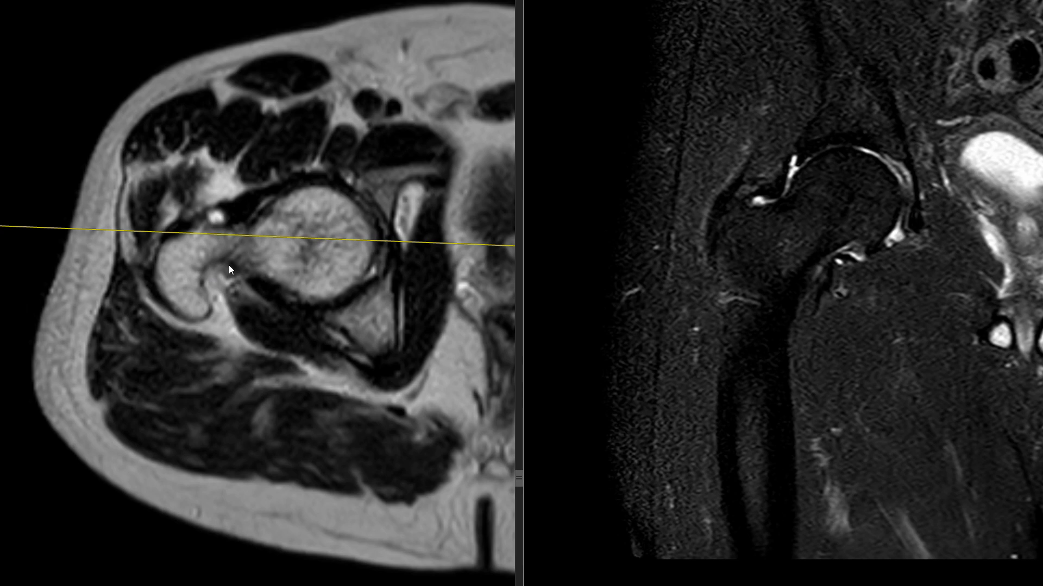
scroll(229, 265, down, 1)
scroll(236, 272, down, 1)
scroll(236, 272, up, 5)
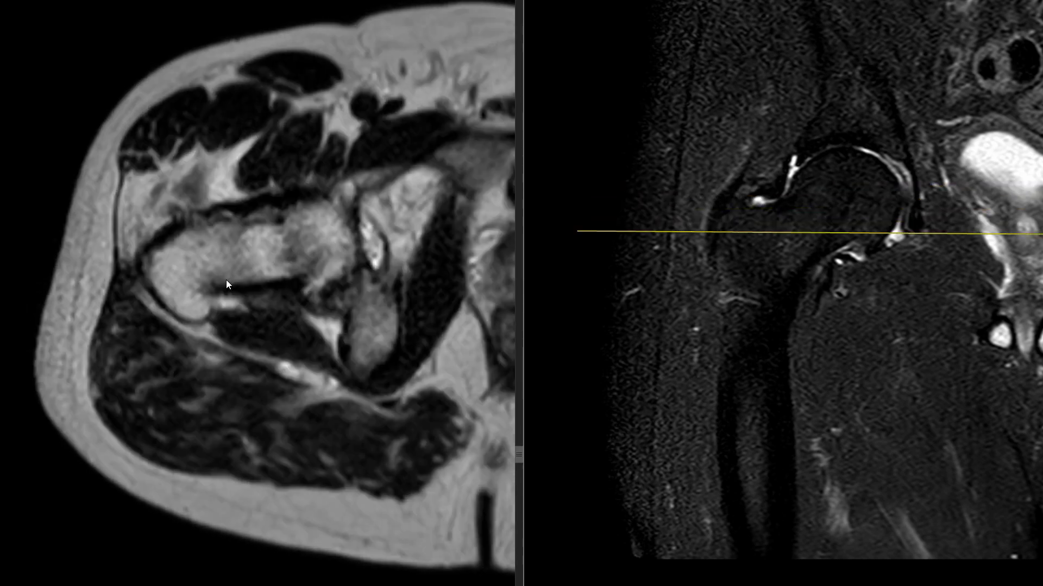
scroll(211, 305, down, 2)
scroll(215, 293, up, 8)
scroll(220, 308, down, 4)
scroll(219, 310, up, 1)
scroll(218, 307, up, 3)
scroll(220, 310, down, 5)
scroll(220, 310, up, 2)
scroll(220, 313, up, 1)
scroll(220, 319, down, 4)
scroll(217, 317, up, 4)
scroll(217, 317, down, 2)
scroll(216, 315, up, 5)
scroll(216, 312, down, 2)
scroll(214, 305, down, 1)
scroll(214, 305, up, 1)
scroll(214, 312, up, 2)
scroll(214, 312, down, 2)
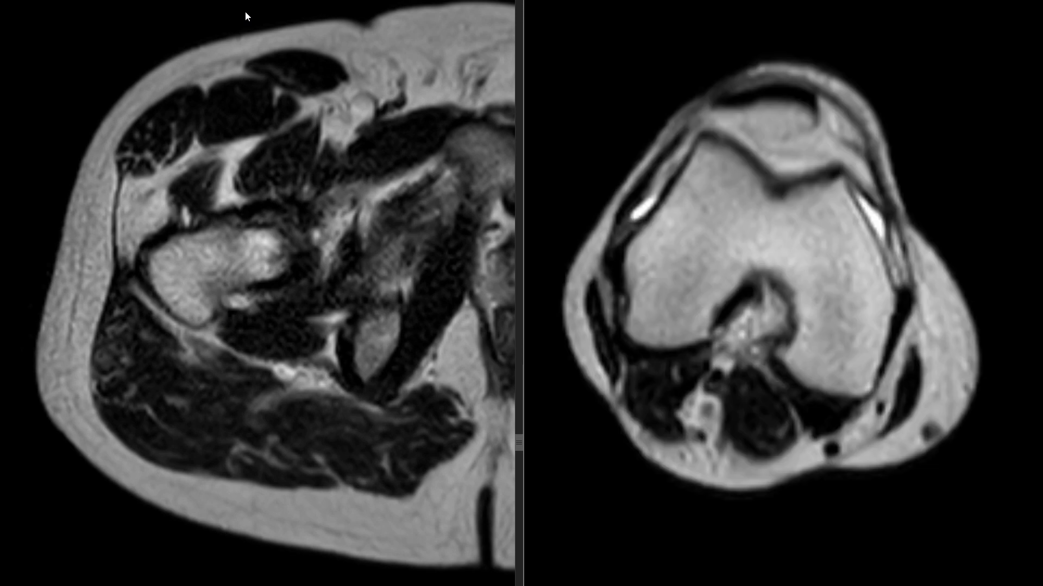
scroll(260, 286, down, 3)
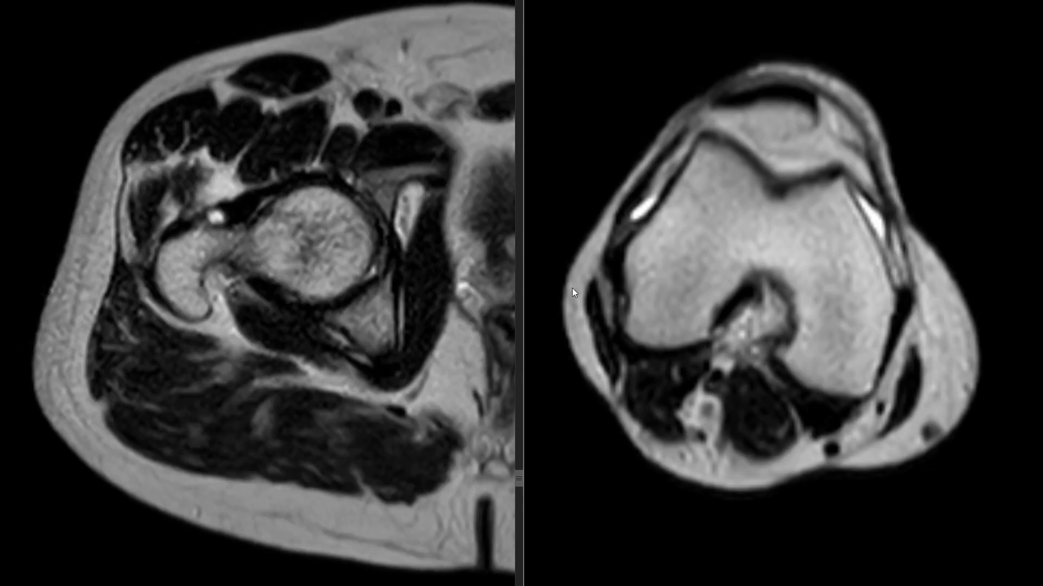
Scroll the axial hip series up to a slice through the acetabulum above the femoral head
scroll(571, 292, down, 1)
scroll(321, 252, down, 2)
scroll(312, 251, up, 2)
scroll(321, 248, down, 2)
scroll(320, 248, up, 2)
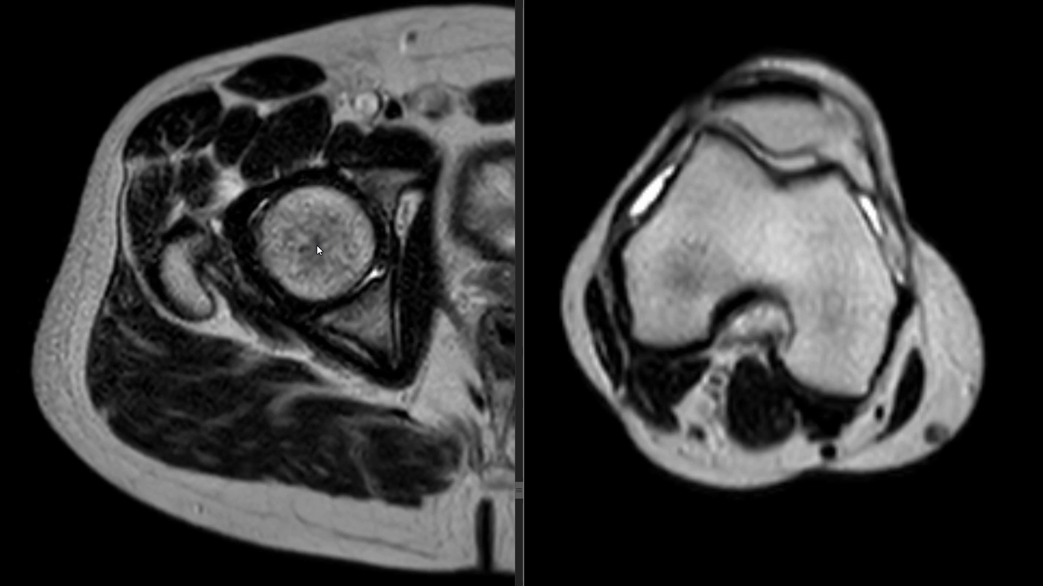
scroll(317, 246, up, 2)
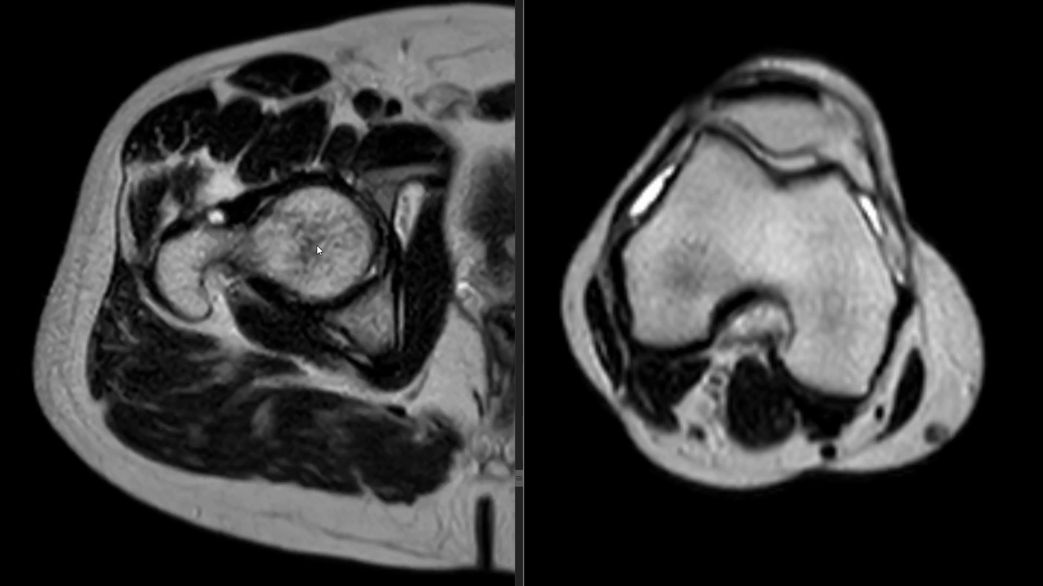
scroll(318, 250, up, 2)
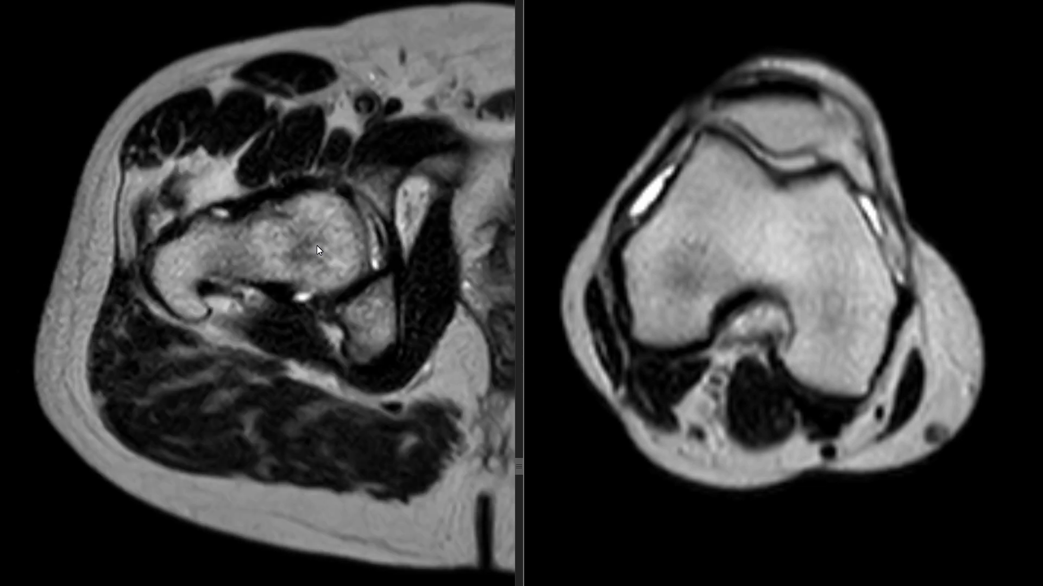
scroll(317, 245, up, 3)
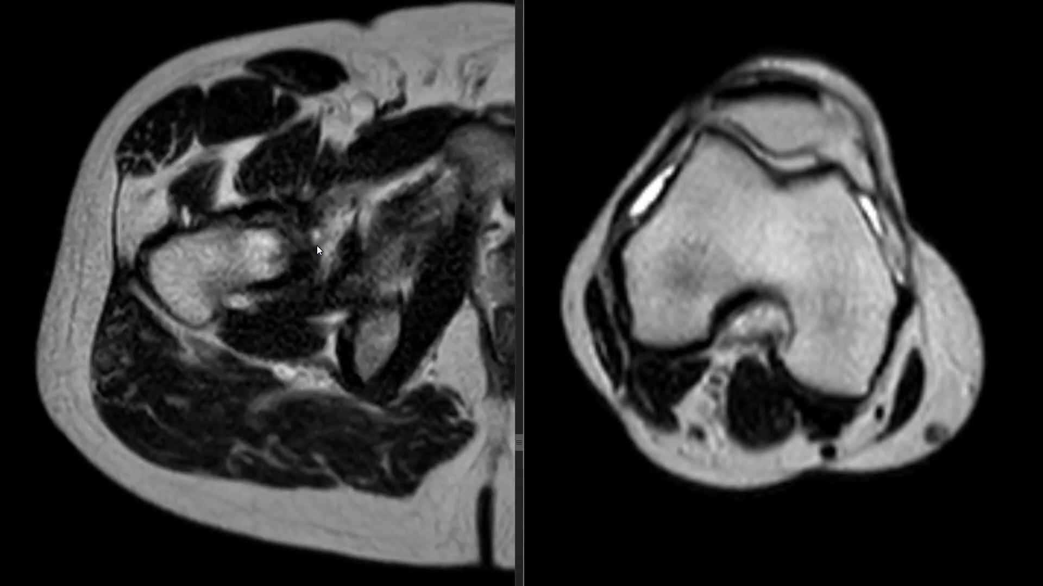
scroll(317, 245, down, 2)
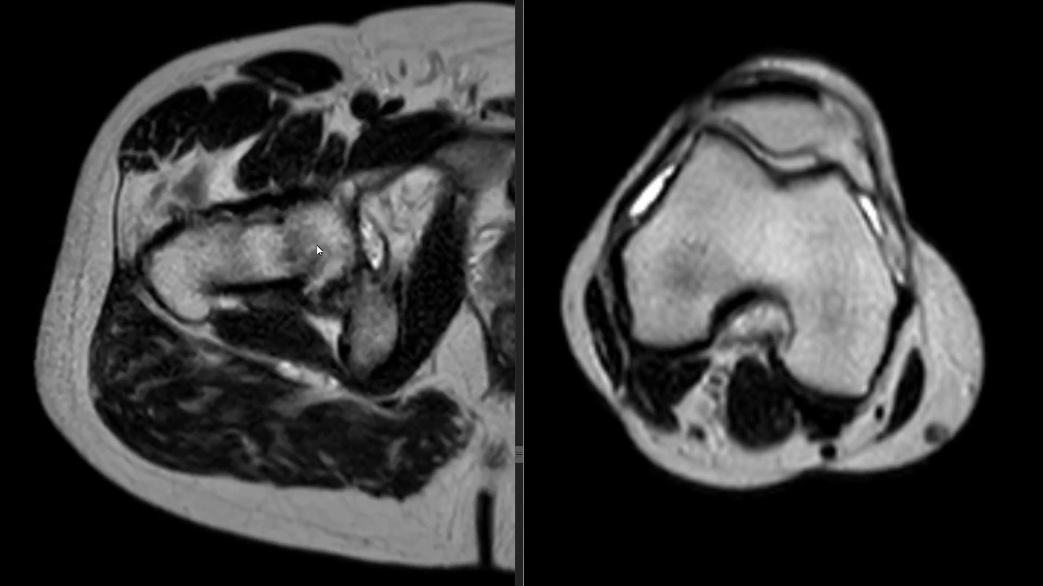
scroll(317, 250, up, 2)
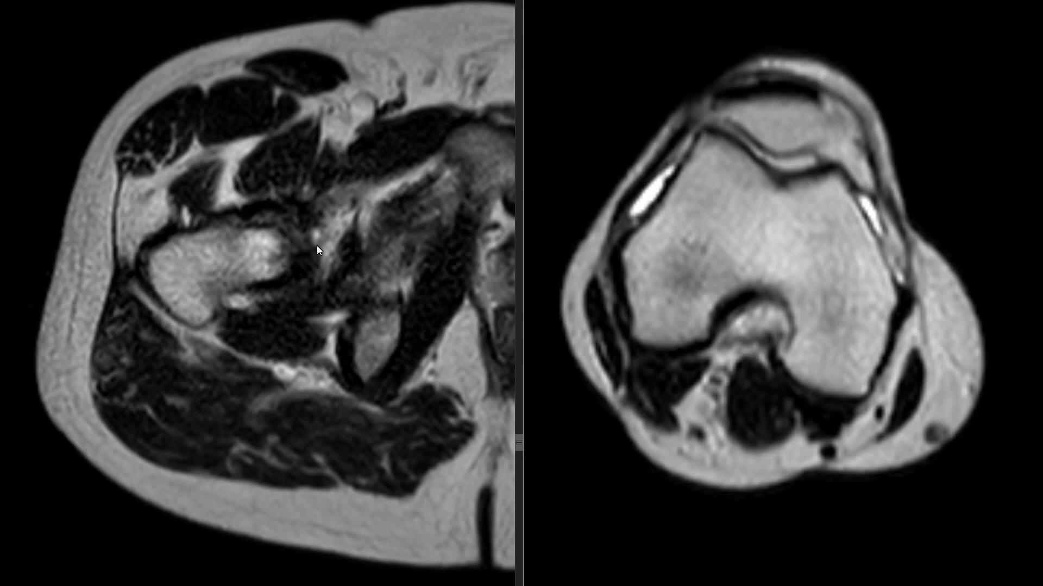
Draw the 8.5° femoral neck angle on the hip and the 14.5° posterior condylar angle on the knee
drag(318, 245, 50, 285)
drag(80, 583, 391, 582)
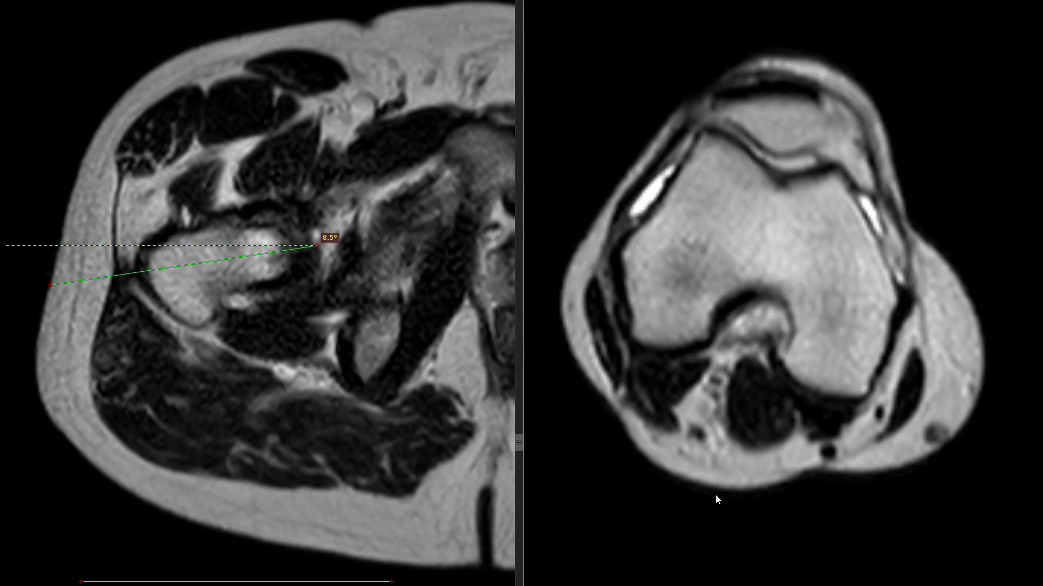
scroll(778, 312, down, 4)
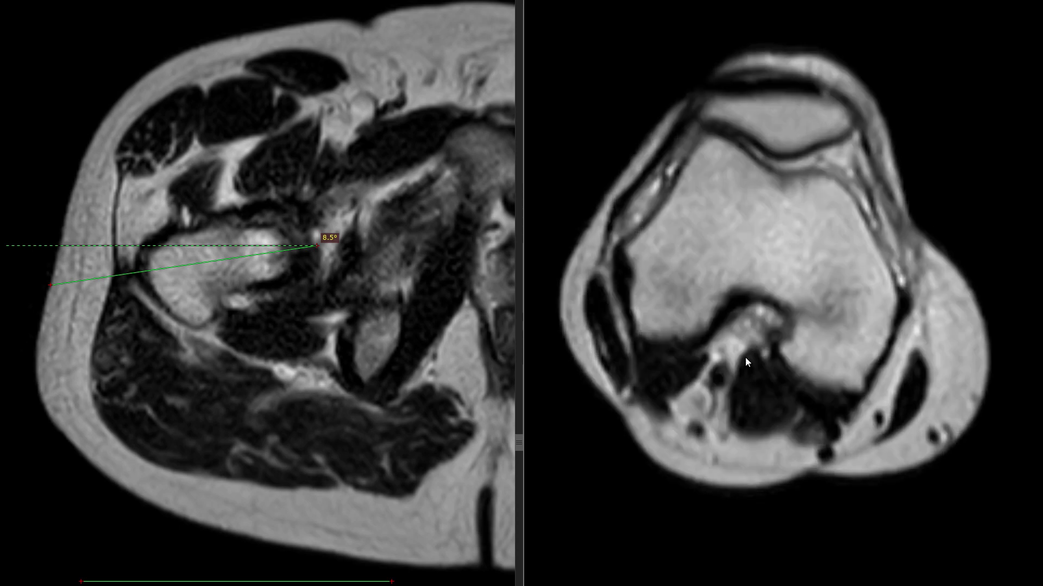
drag(632, 343, 906, 412)
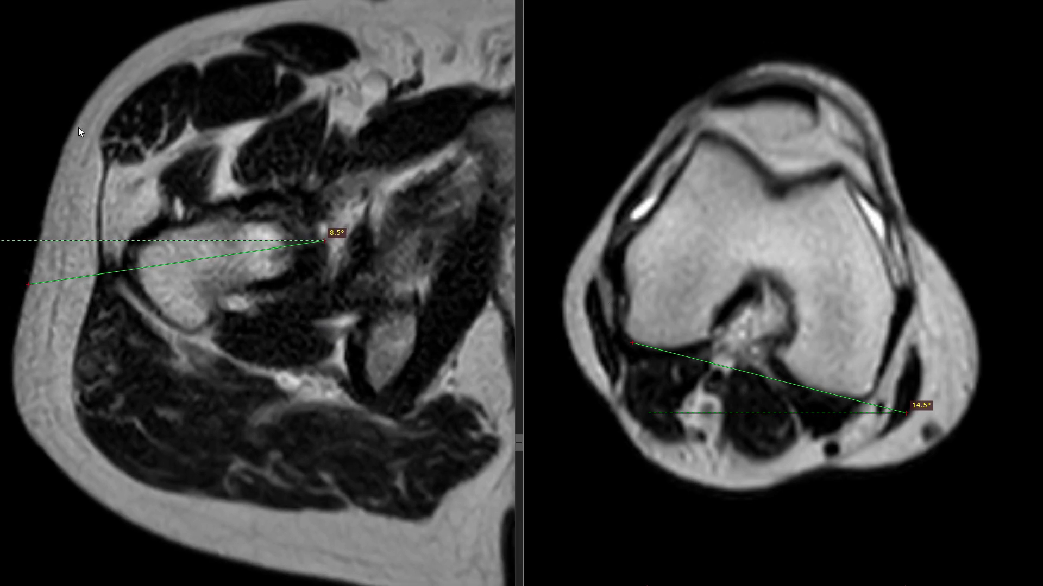
drag(78, 127, 80, 159)
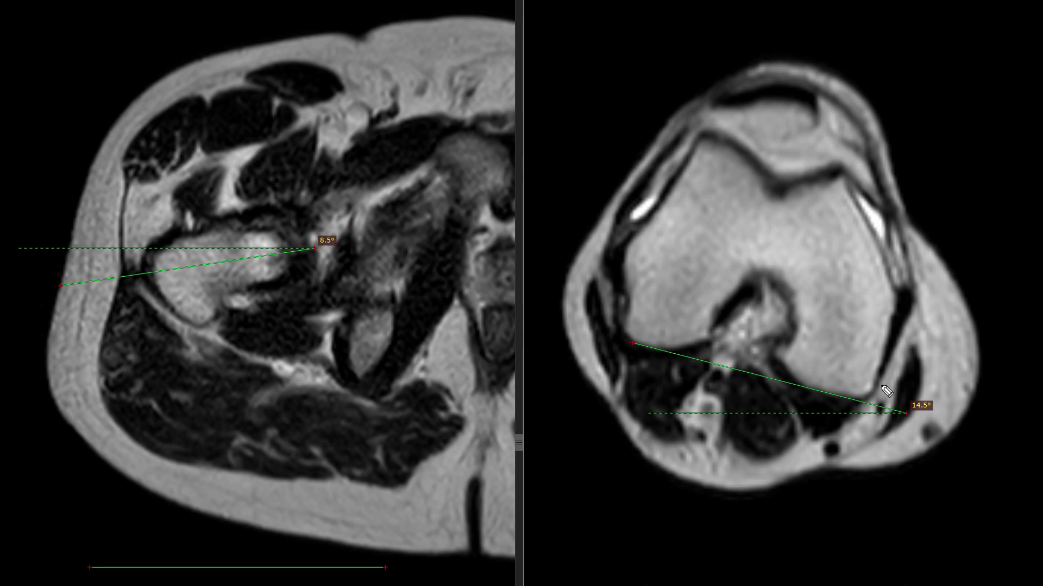
drag(630, 343, 906, 413)
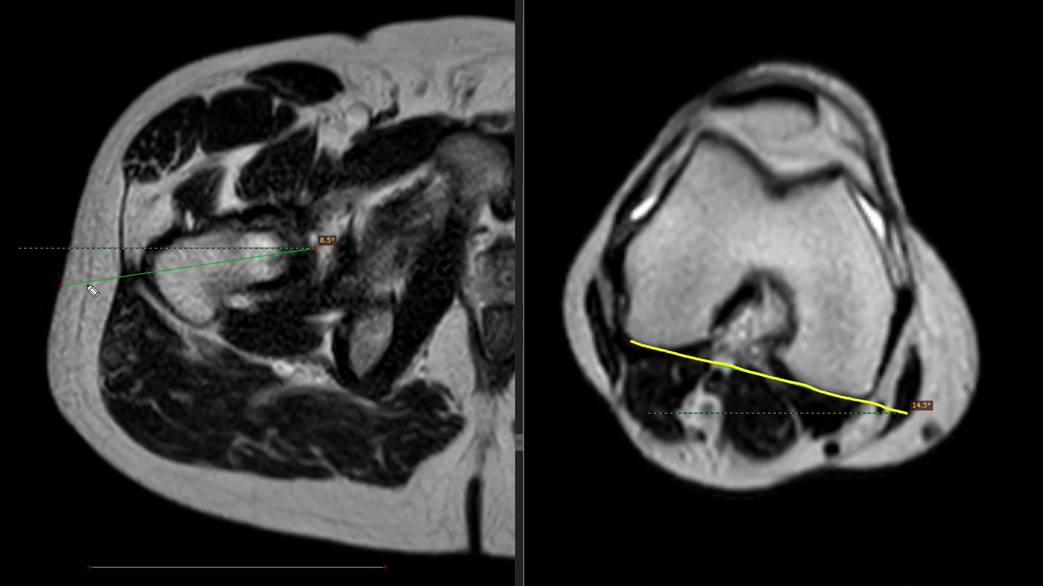
drag(71, 284, 356, 241)
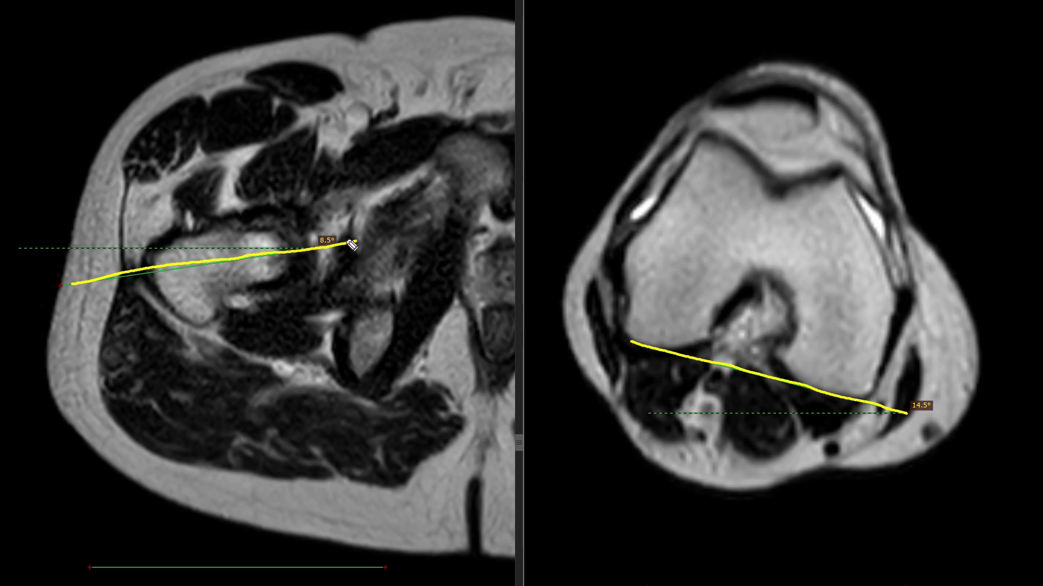
drag(355, 241, 780, 153)
drag(631, 342, 99, 181)
drag(480, 205, 520, 313)
drag(462, 245, 474, 248)
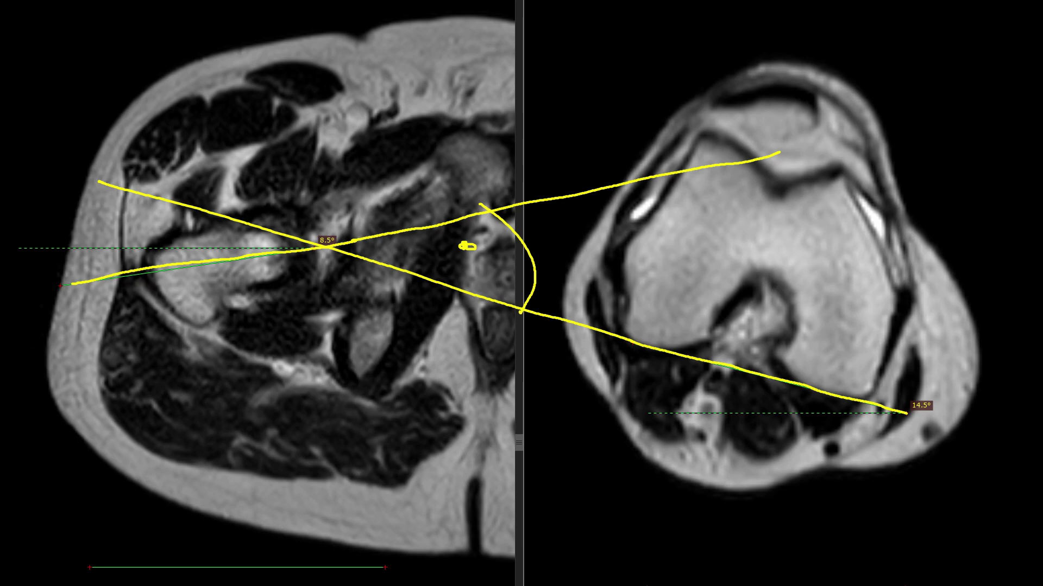
key(Escape)
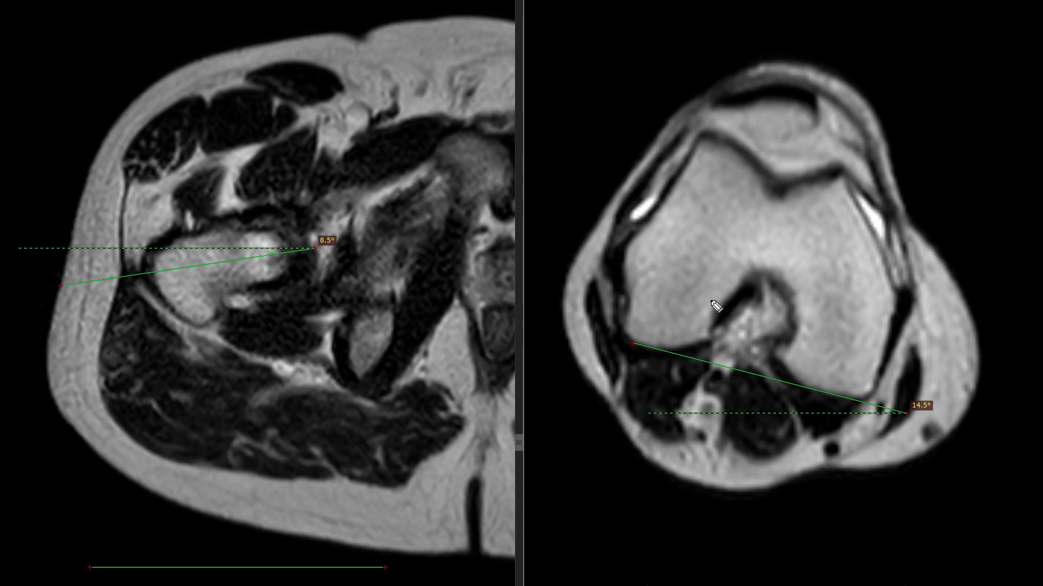
Sketch yellow curved arrows and lines over the knee and hip, then erase them all
mouse_move(674, 302)
mouse_down()
mouse_move(651, 304)
mouse_move(615, 350)
mouse_move(611, 415)
mouse_move(589, 398)
mouse_move(620, 407)
mouse_up()
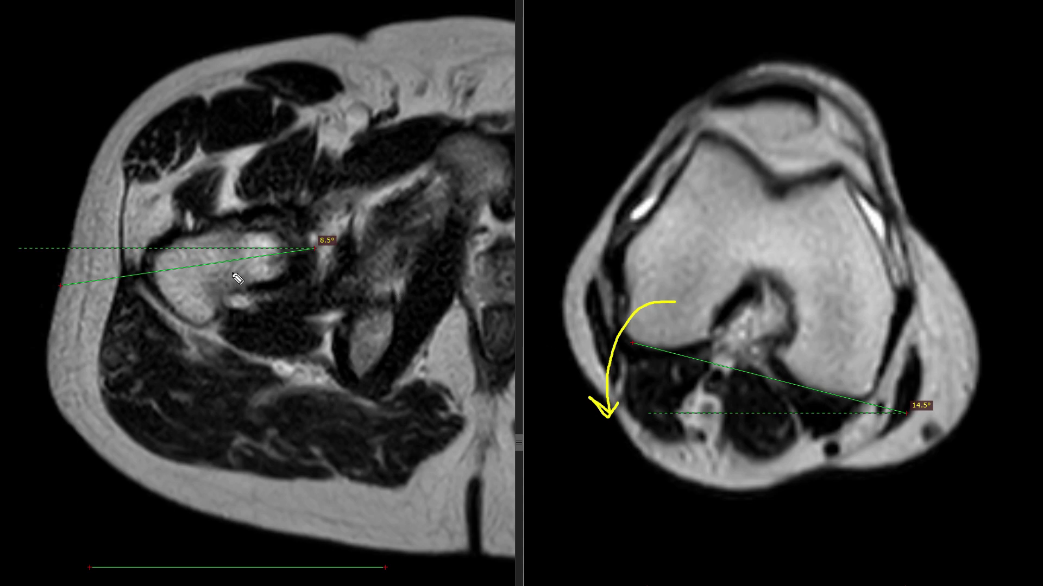
mouse_move(370, 196)
mouse_down()
mouse_move(343, 134)
mouse_move(329, 130)
mouse_move(342, 137)
mouse_up()
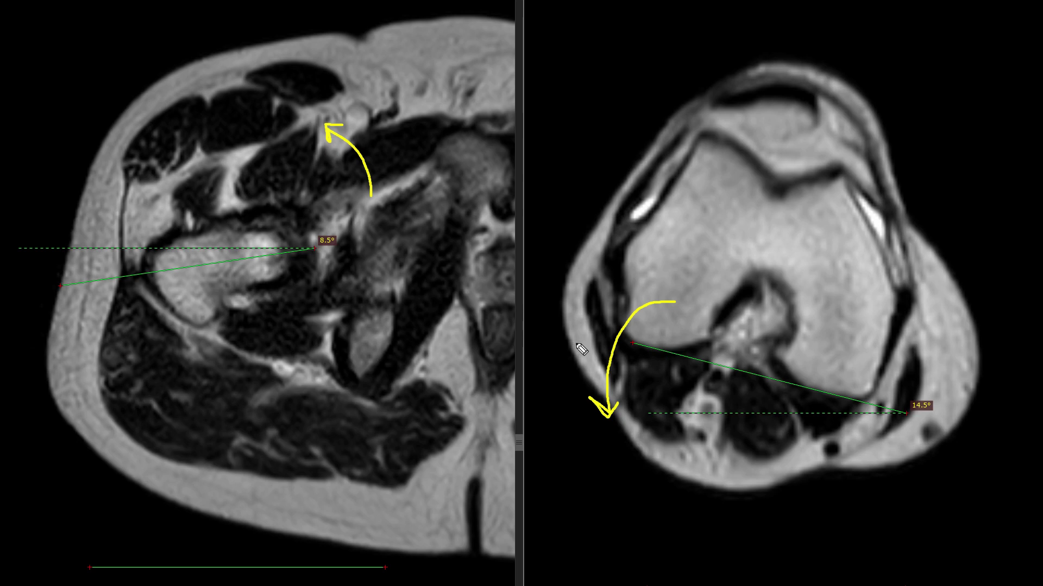
drag(580, 341, 909, 336)
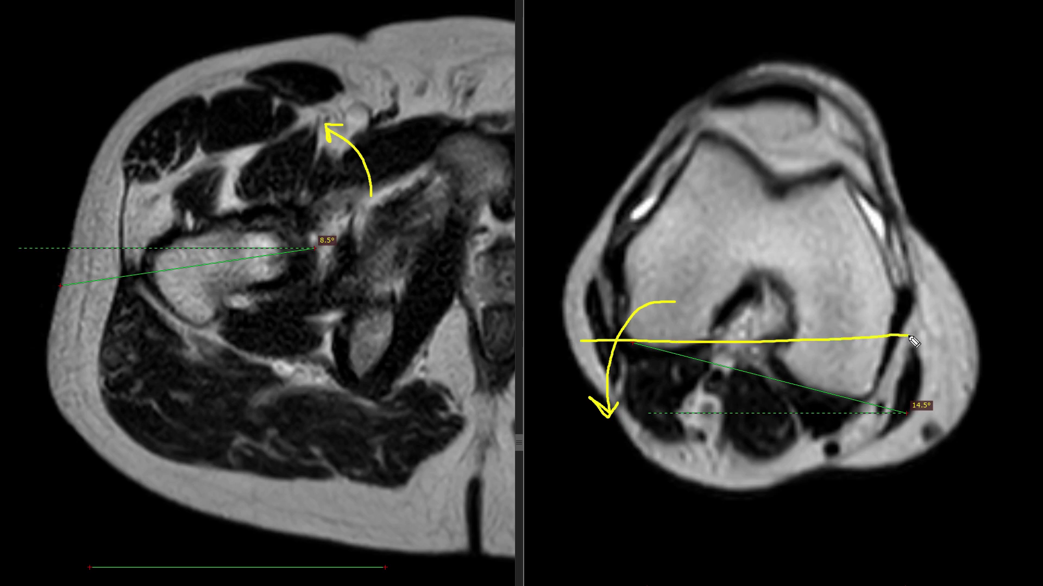
drag(281, 284, 503, 141)
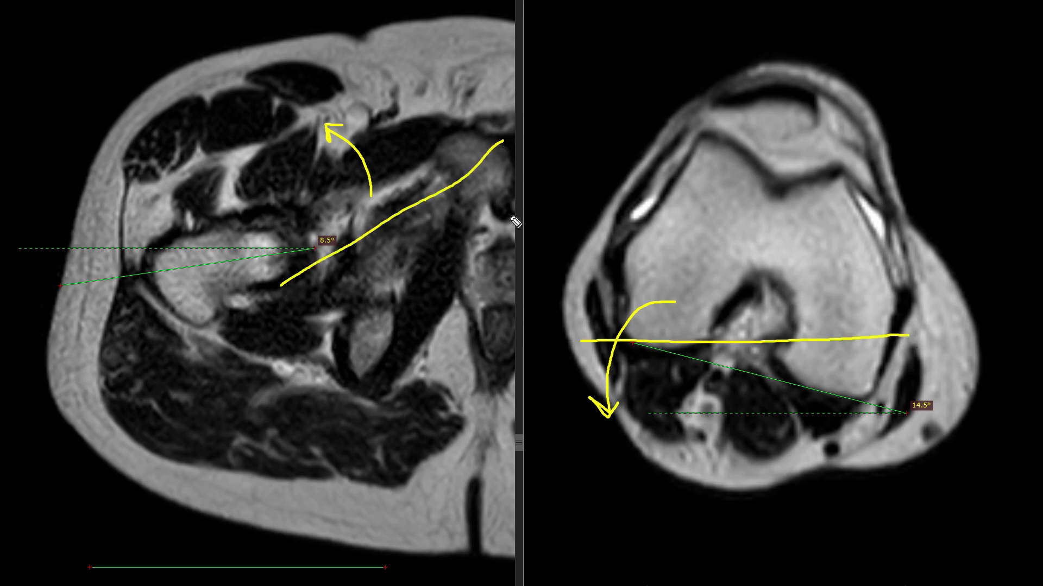
mouse_move(590, 341)
mouse_down()
mouse_move(540, 341)
mouse_move(278, 284)
mouse_move(304, 268)
mouse_up()
drag(329, 229, 357, 258)
drag(391, 291, 395, 371)
drag(311, 300, 301, 306)
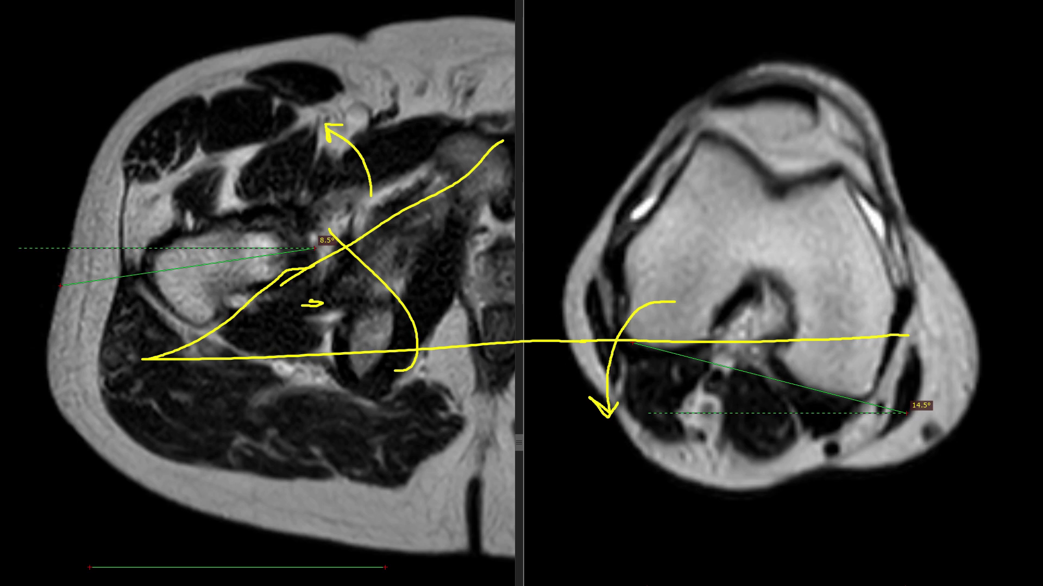
key(e)
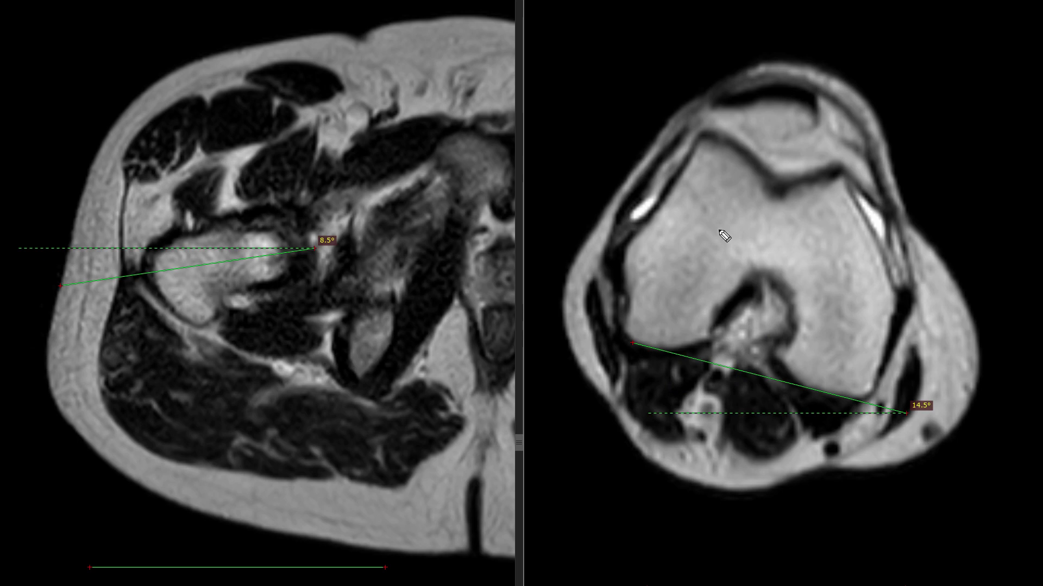
Sketch arrows marking the 14.5° vertex and circling the 8.5° label, then erase them
mouse_move(670, 292)
mouse_down()
mouse_move(633, 352)
mouse_move(641, 379)
mouse_up()
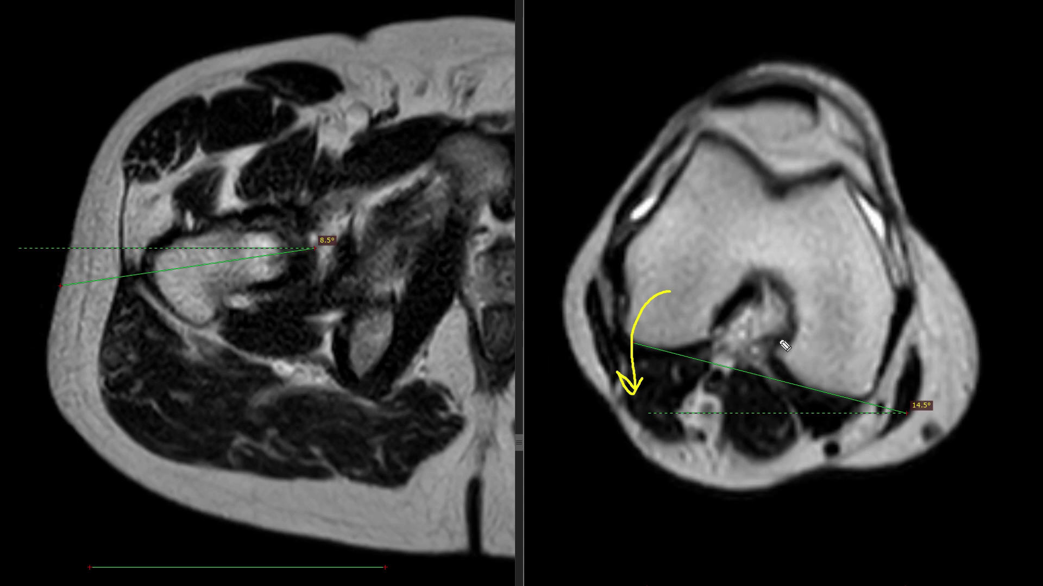
mouse_move(347, 198)
mouse_down()
mouse_move(327, 161)
mouse_move(351, 153)
mouse_up()
mouse_move(882, 387)
mouse_down()
mouse_move(936, 432)
mouse_move(833, 395)
mouse_up()
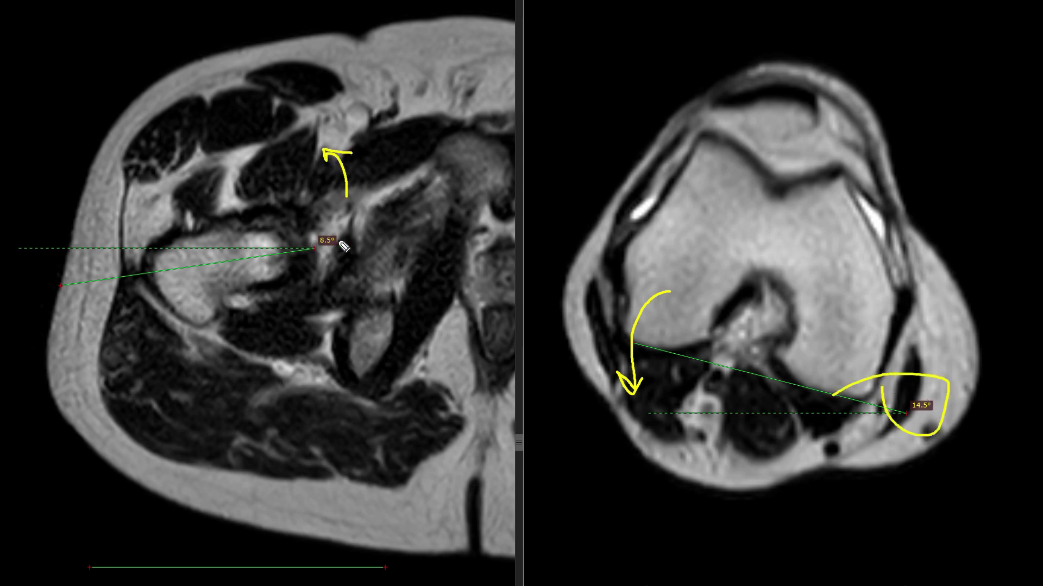
mouse_move(337, 217)
mouse_down()
mouse_move(313, 218)
mouse_move(306, 199)
mouse_up()
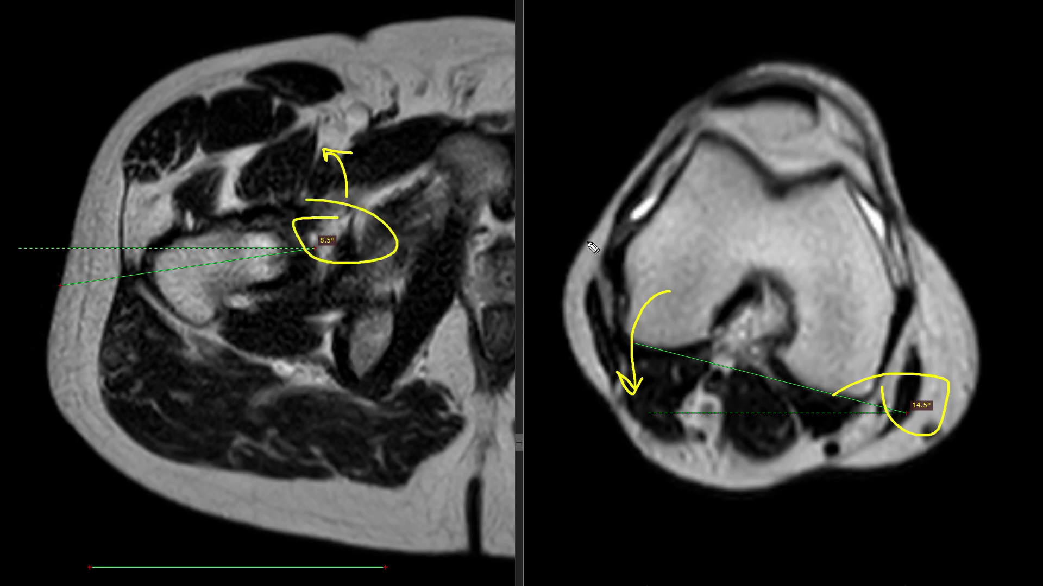
key(e)
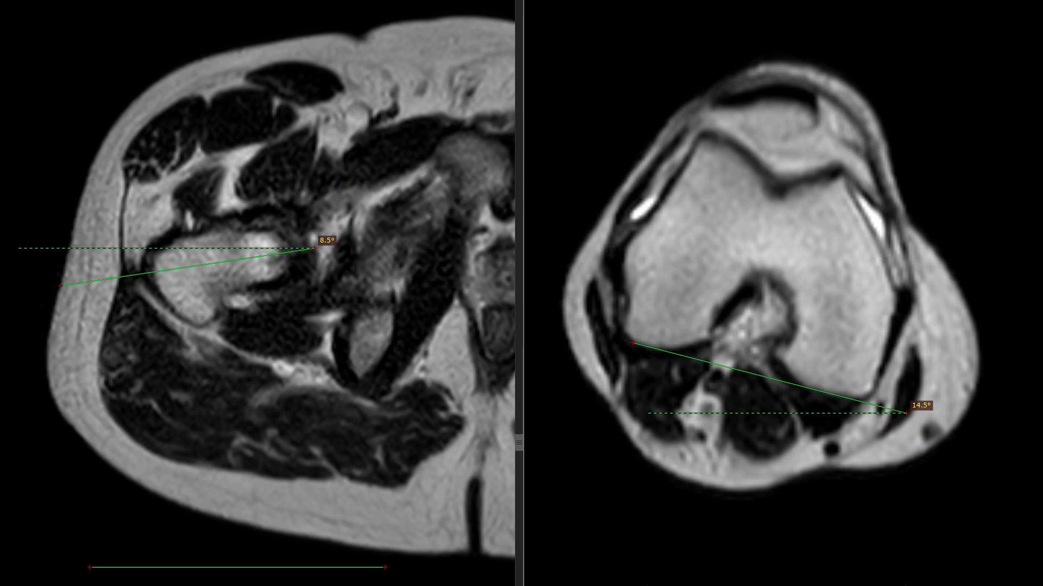
Delete the 14.5° and 8.5° angles and redraw the hip femoral neck angle as 9.2°
click(922, 415)
click(324, 241)
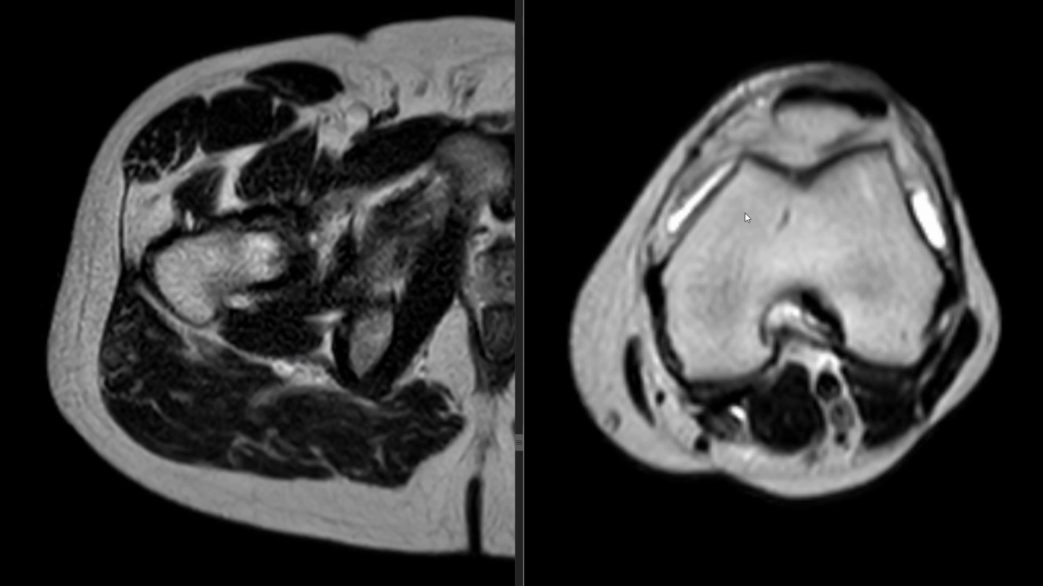
scroll(286, 295, down, 5)
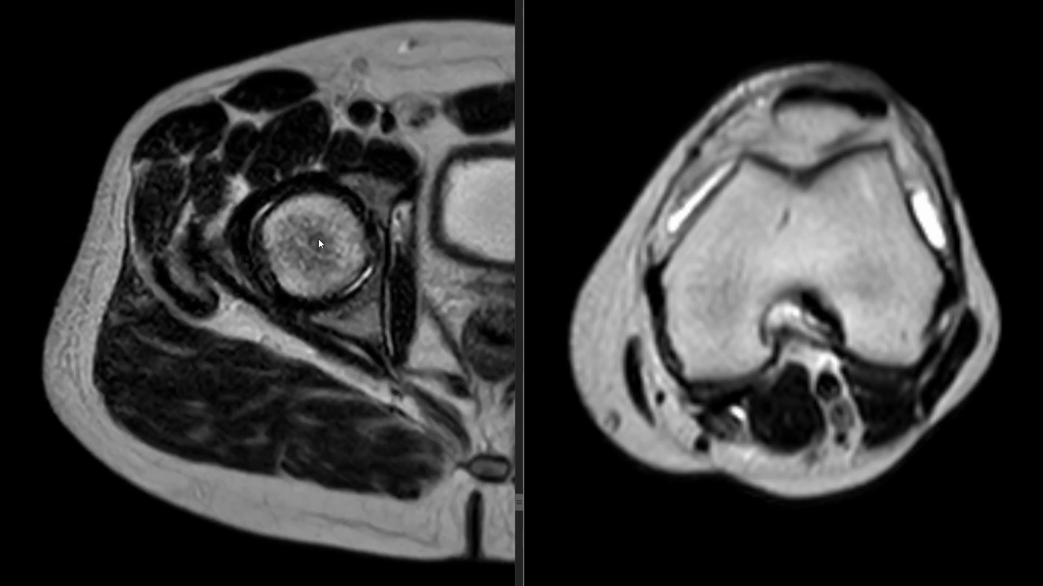
scroll(312, 251, up, 10)
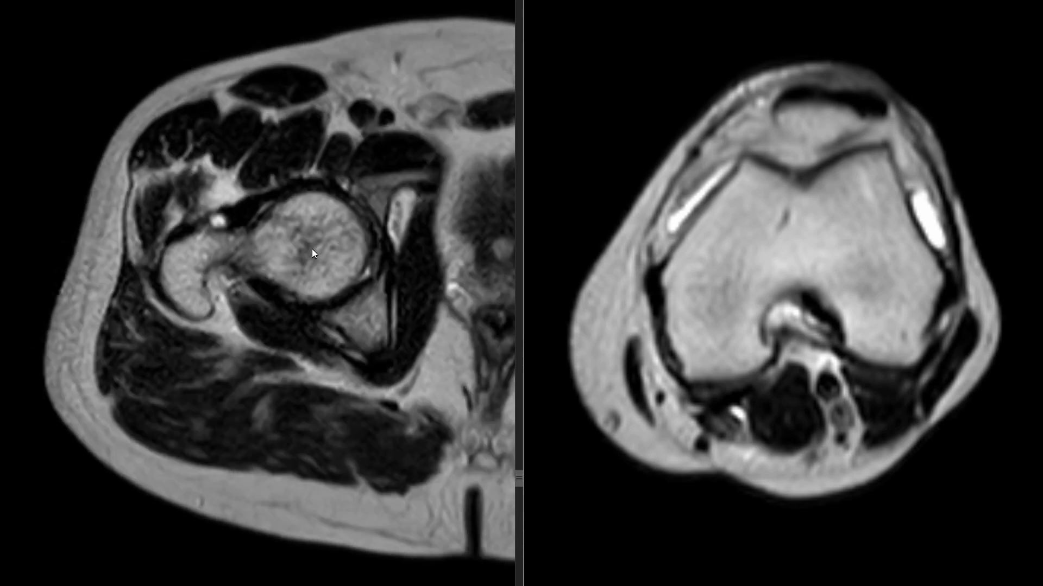
mouse_move(312, 248)
mouse_down()
mouse_move(145, 283)
mouse_move(116, 279)
mouse_up()
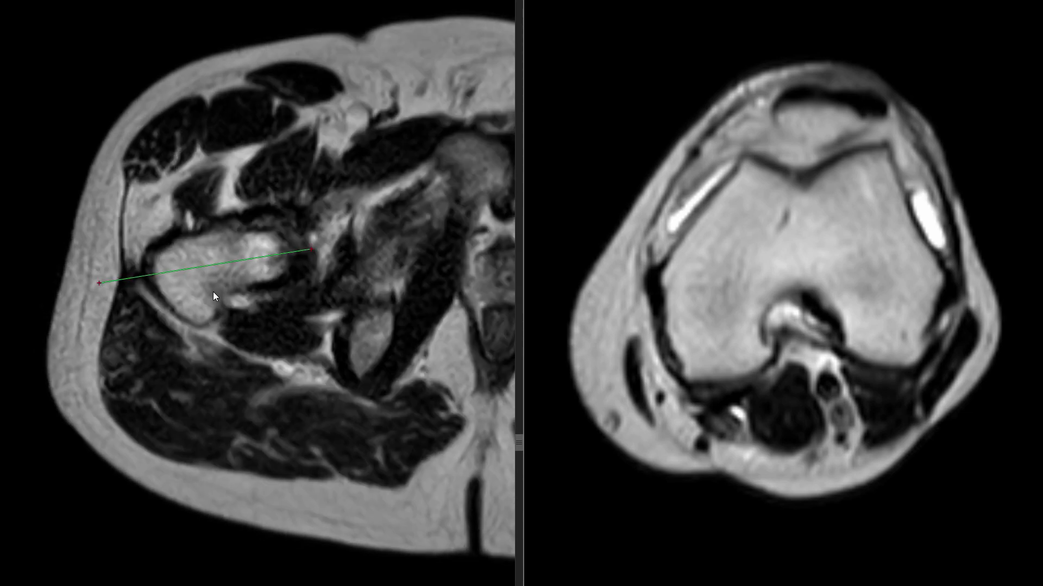
drag(101, 584, 353, 585)
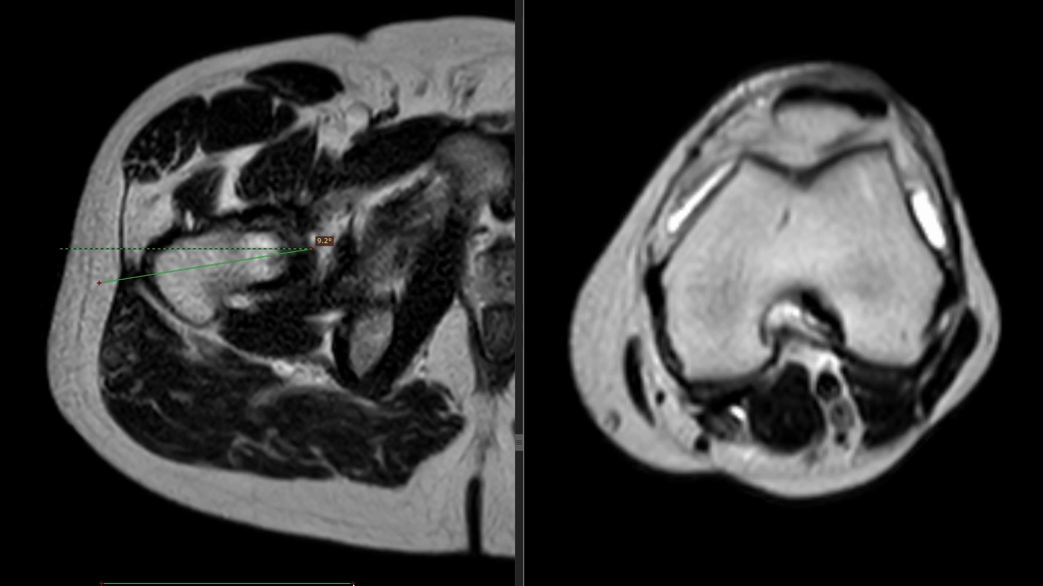
Scroll the knee series and redraw the posterior condylar angle, now reading 6.0°
scroll(695, 355, down, 3)
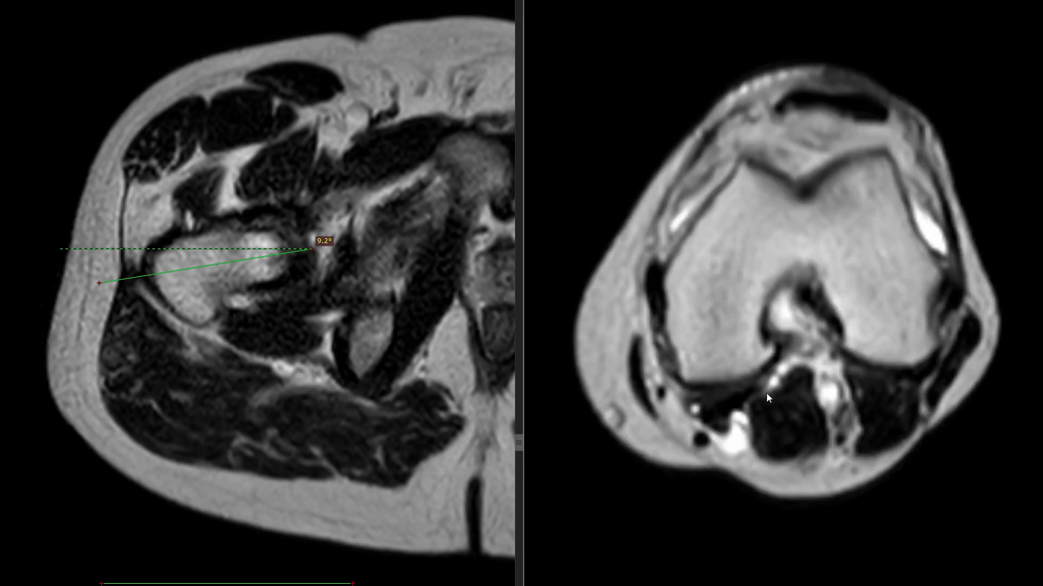
drag(695, 387, 968, 358)
drag(693, 580, 928, 582)
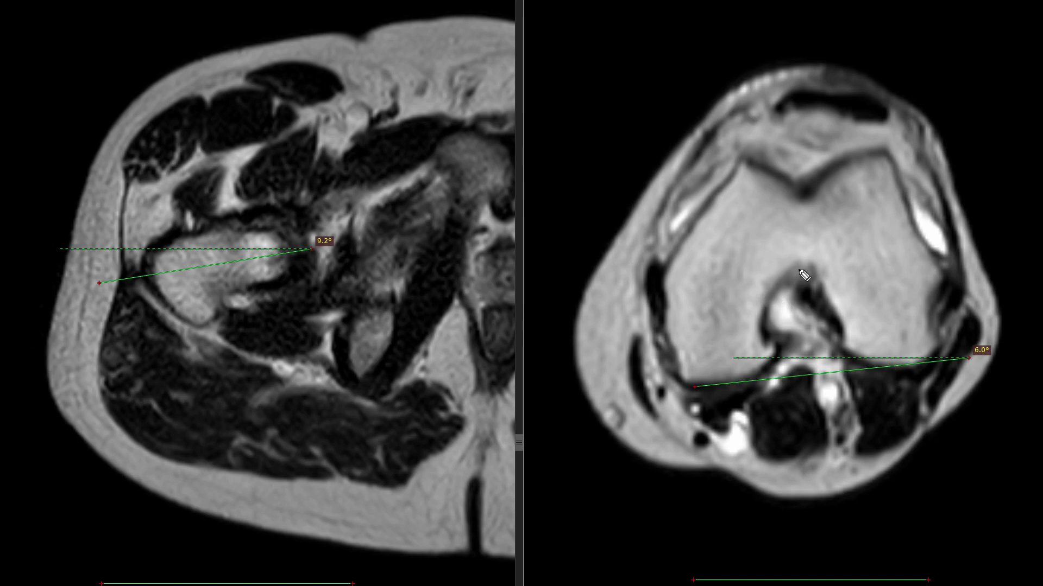
Draw yellow arrows over the femur and below 6.0°, and label the knee M and L
mouse_move(814, 260)
mouse_down()
mouse_move(903, 158)
mouse_move(889, 190)
mouse_up()
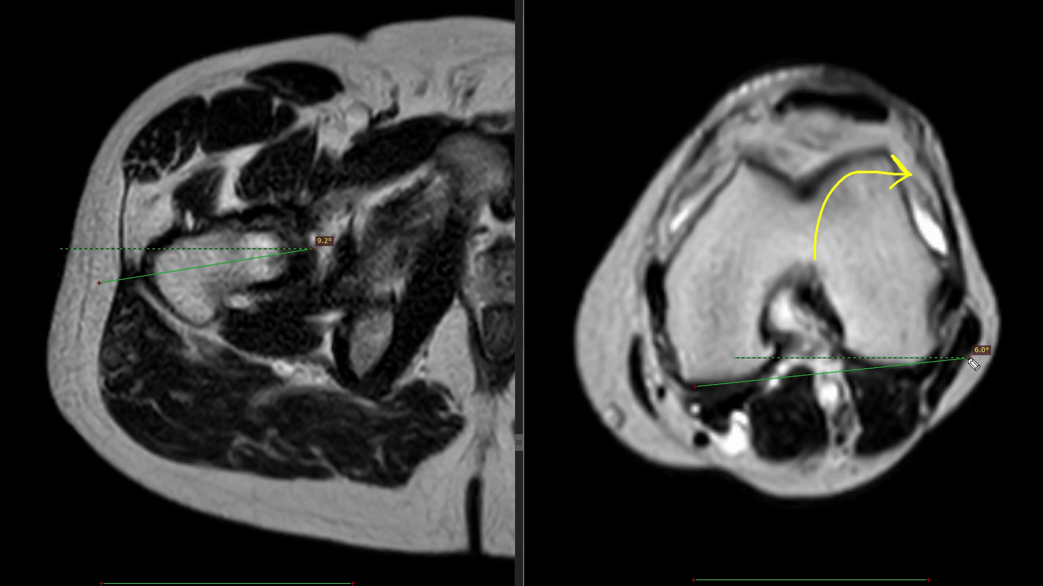
mouse_move(972, 365)
mouse_down()
mouse_move(965, 386)
mouse_move(977, 386)
mouse_move(967, 395)
mouse_up()
mouse_move(987, 279)
mouse_down()
mouse_move(999, 236)
mouse_move(1011, 261)
mouse_up()
mouse_move(596, 224)
mouse_down()
mouse_move(598, 245)
mouse_move(621, 242)
mouse_up()
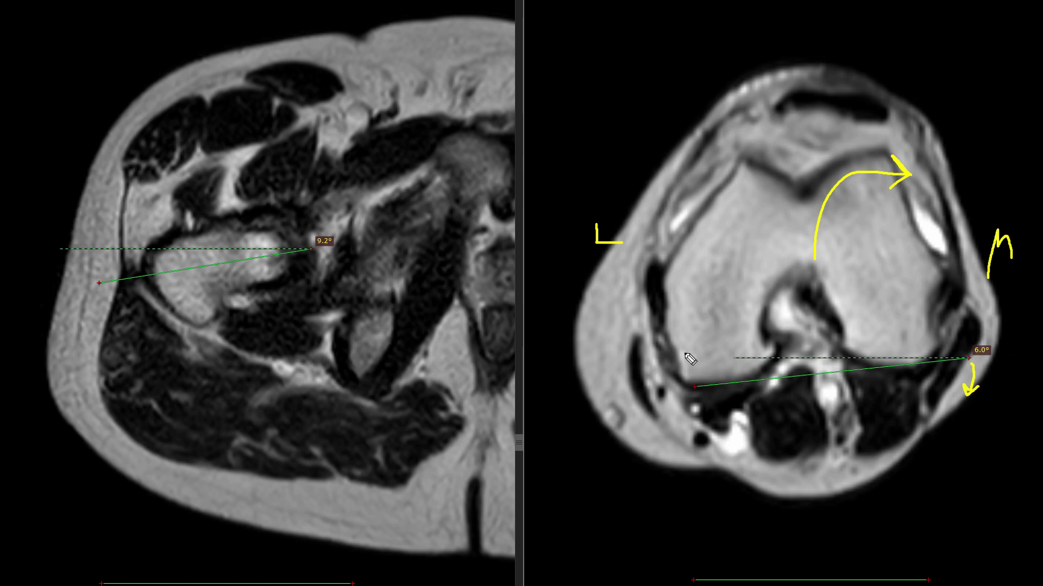
Add a curved arrow, neck-axis and horizontal lines on the hip, and circle the 6.0° label
drag(325, 156, 354, 187)
mouse_move(337, 180)
mouse_down()
mouse_move(354, 188)
mouse_move(361, 171)
mouse_up()
drag(312, 260, 315, 261)
drag(101, 286, 386, 258)
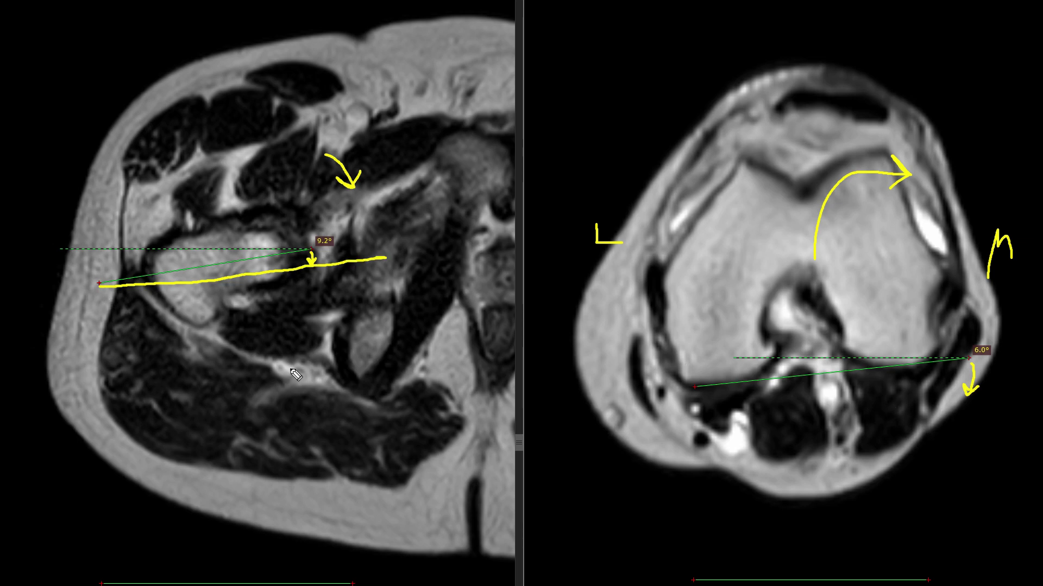
drag(102, 288, 468, 282)
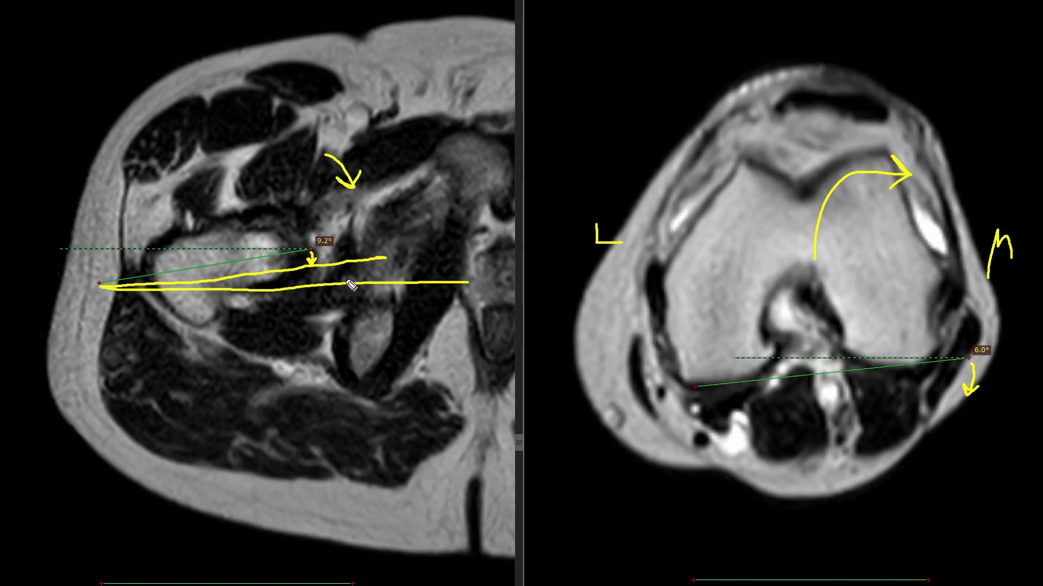
mouse_move(993, 353)
mouse_down()
mouse_move(1024, 361)
mouse_move(960, 312)
mouse_up()
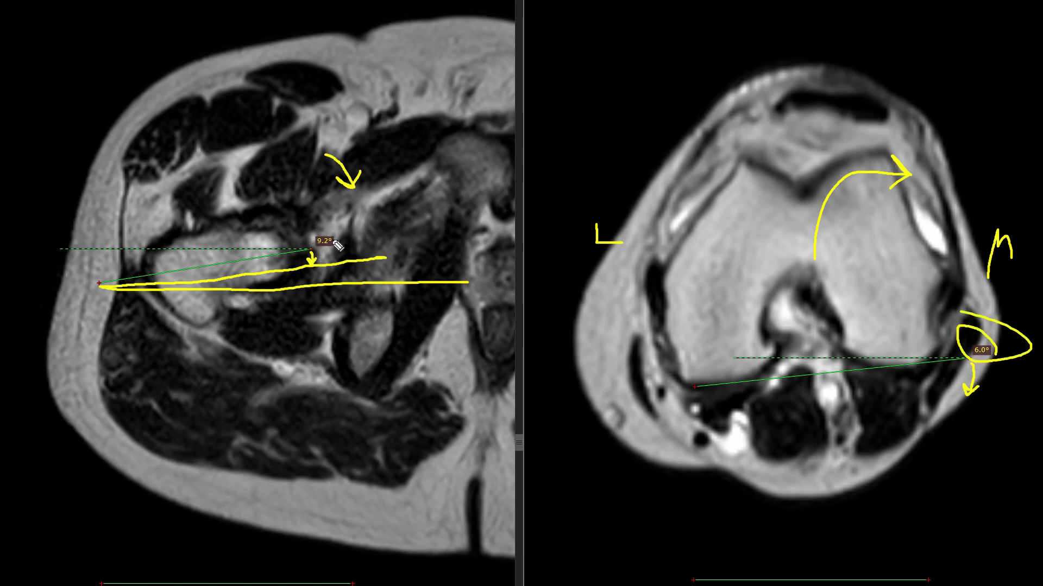